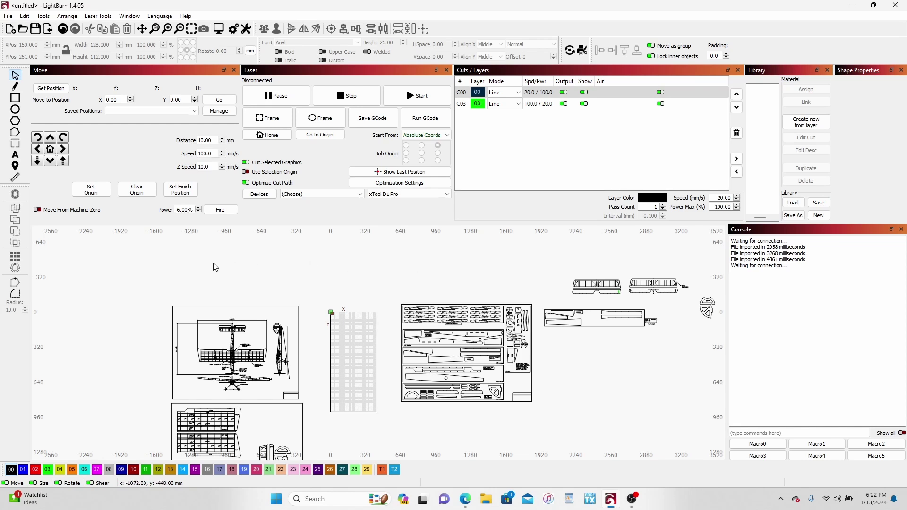
left_click(25, 16)
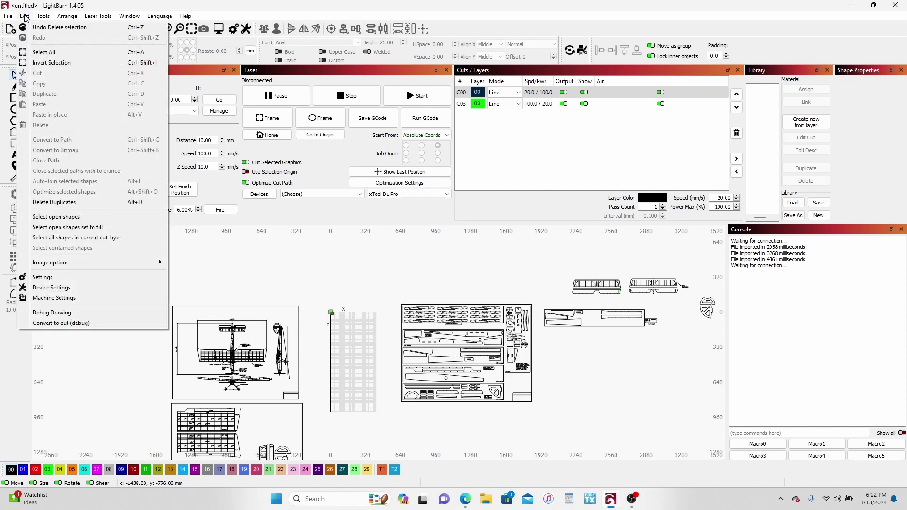
left_click(56, 280)
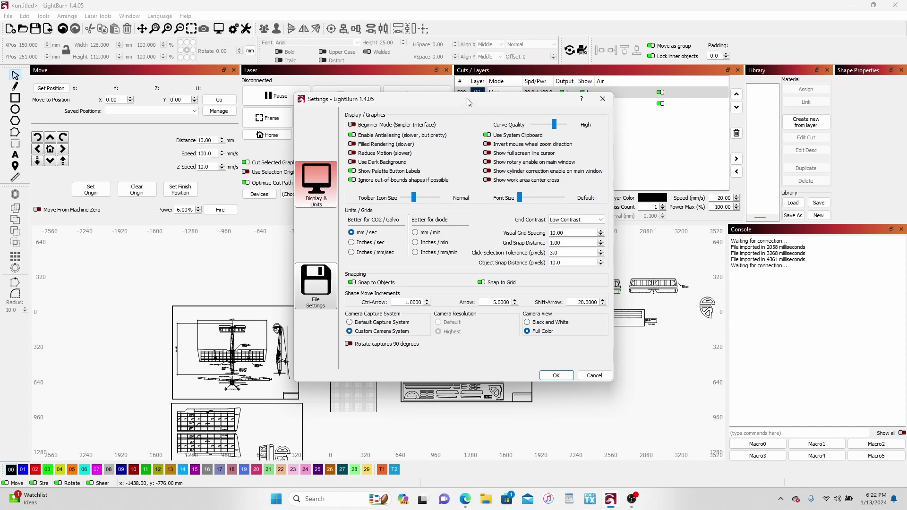
left_click_drag(467, 98, 447, 119)
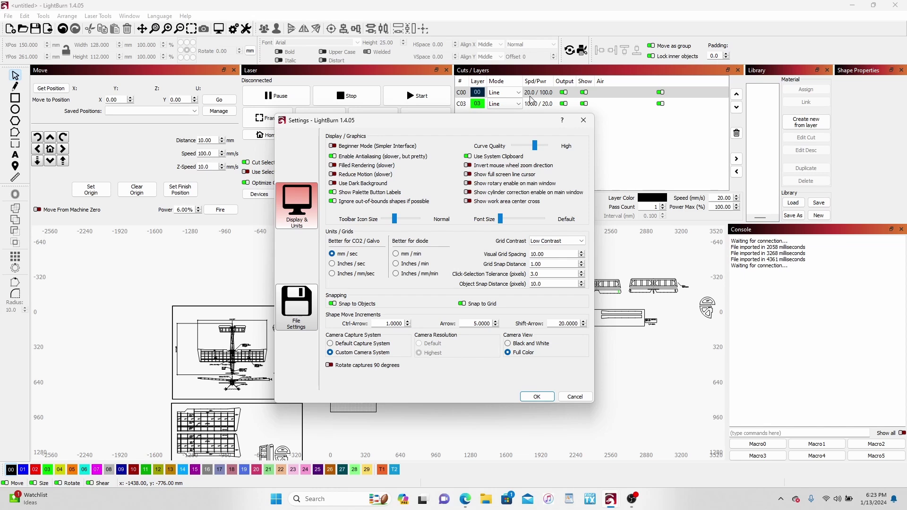
left_click(575, 397)
left_click(25, 15)
left_click(42, 289)
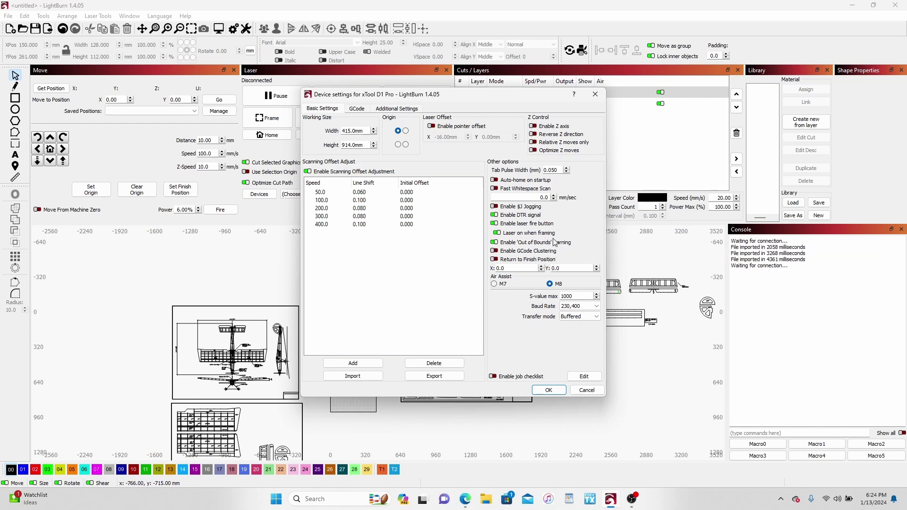
left_click(585, 390)
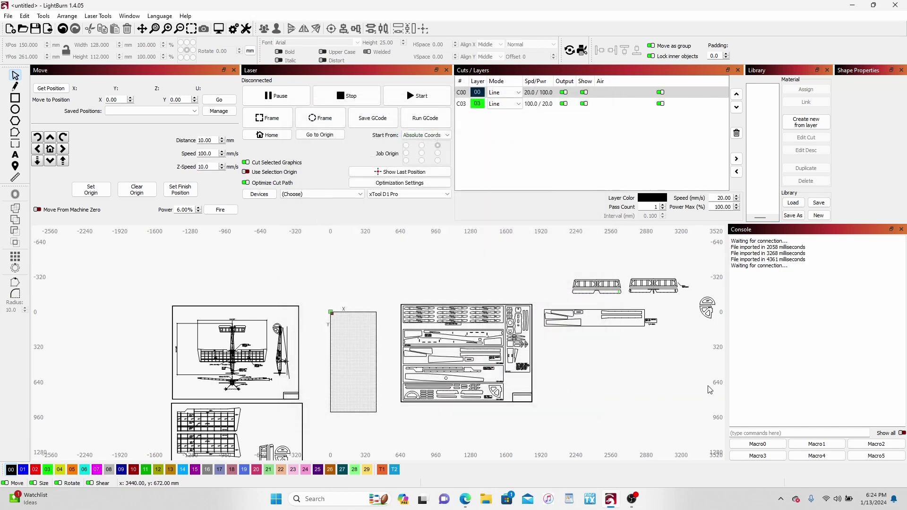
Drag the round 3/16" parts group from the far right onto the gridded material area.
left_click_drag(711, 313, 351, 354)
scroll(356, 353, "up", 3)
scroll(356, 354, "up", 3)
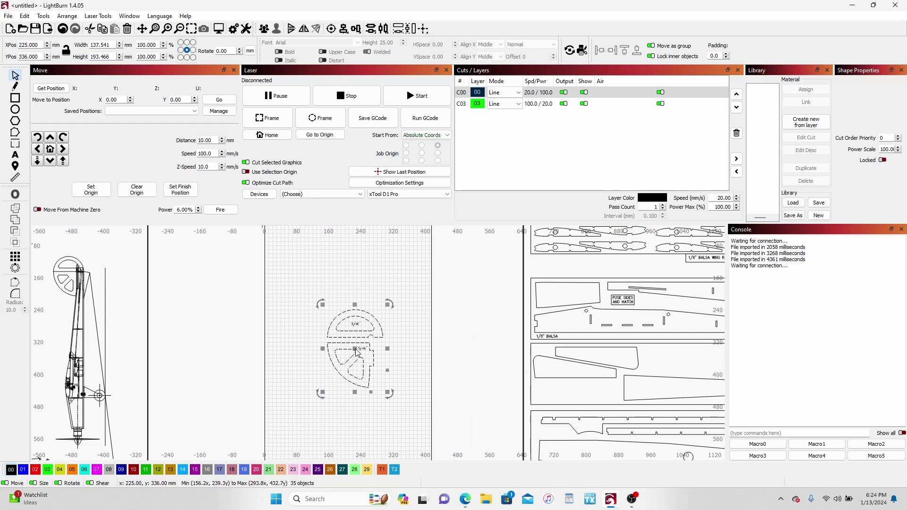
scroll(356, 352, "down", 4)
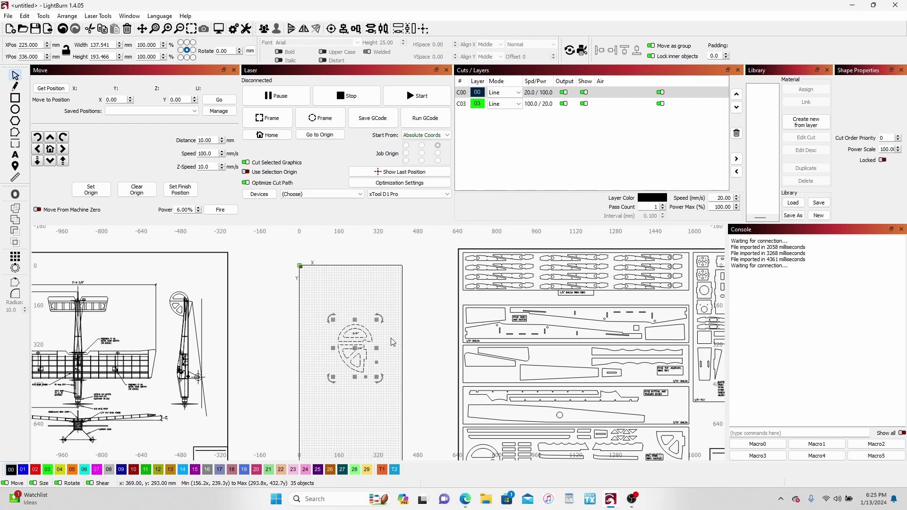
right_click(355, 334)
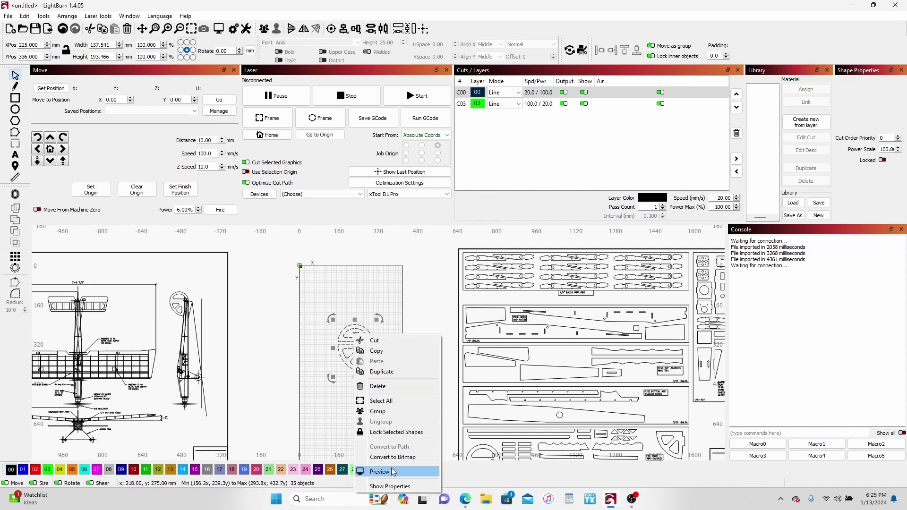
left_click(393, 471)
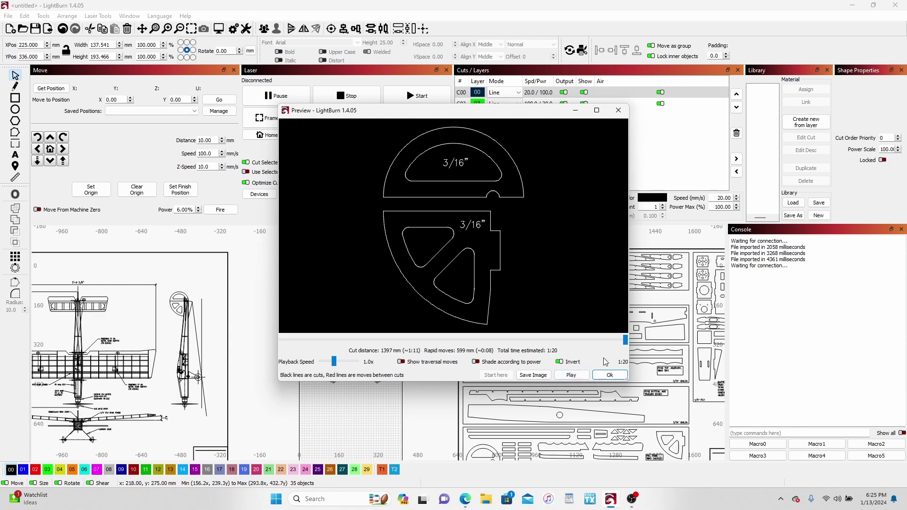
left_click(609, 375)
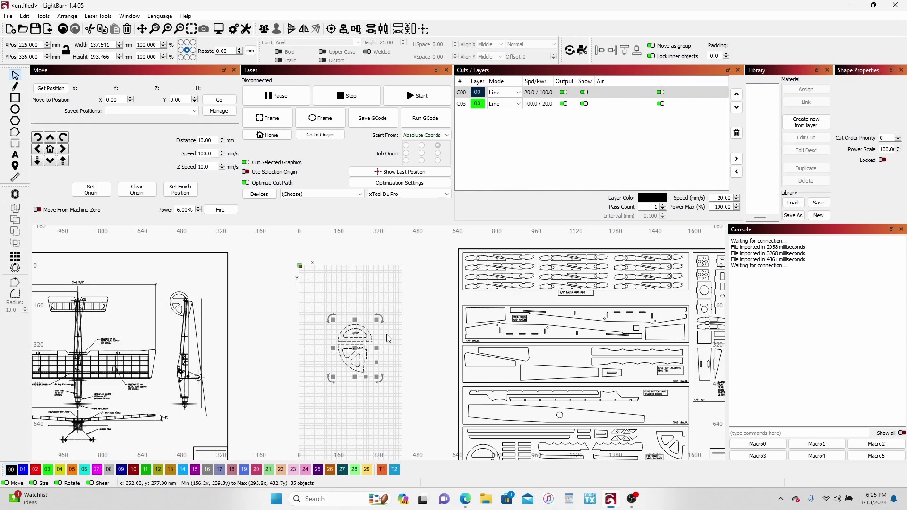
Duplicate the balsa rectangle, place the copy above the round parts rotated 90°, then switch to Edge.
scroll(501, 318, "up", 2)
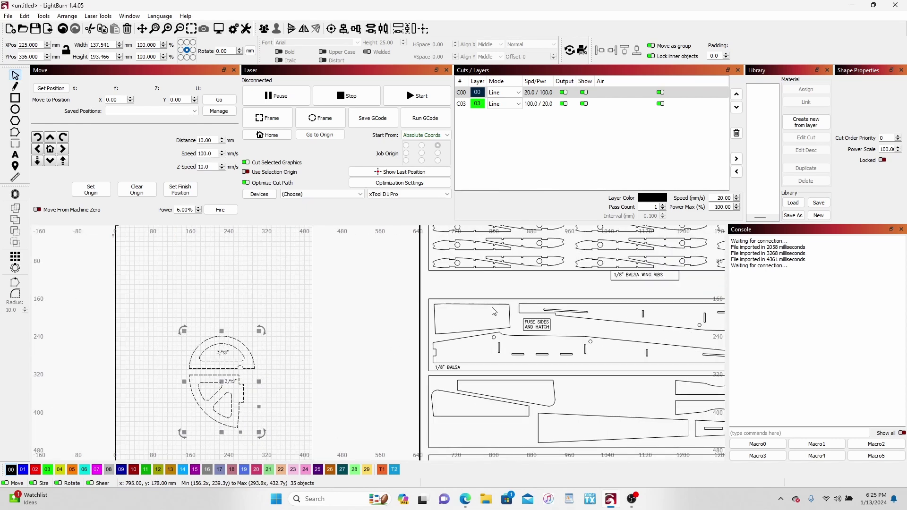
left_click(489, 305)
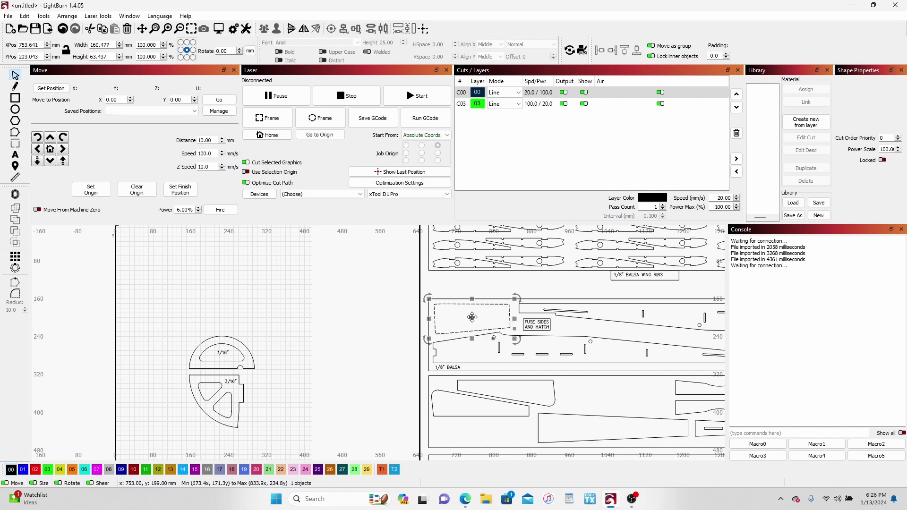
right_click(472, 319)
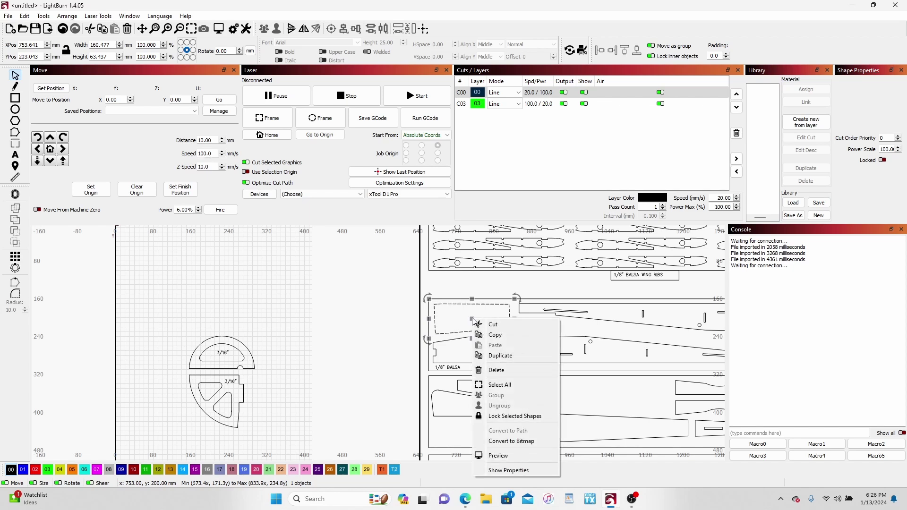
left_click(488, 360)
left_click_drag(473, 319, 224, 283)
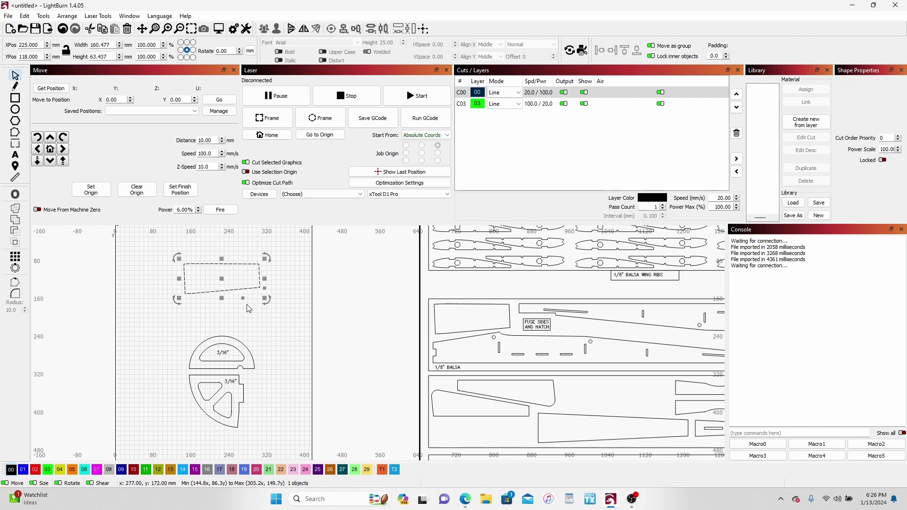
key("ctrl+comma")
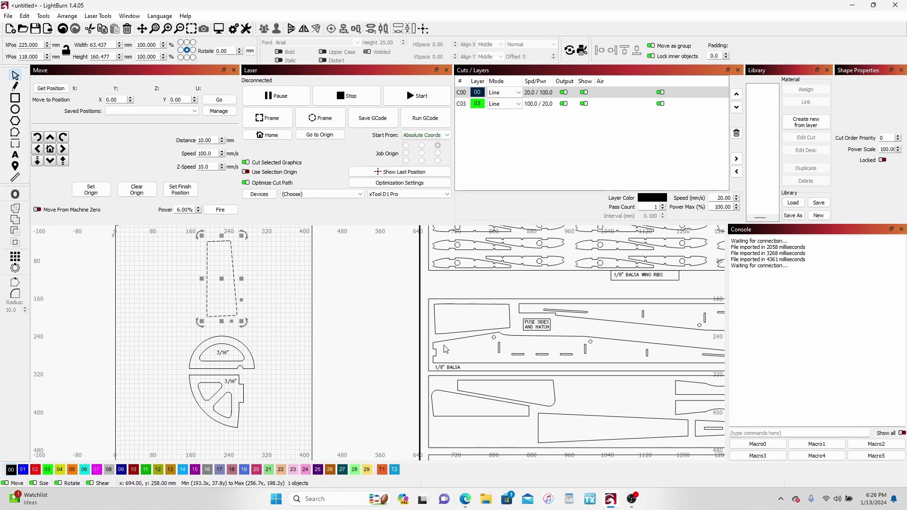
left_click(468, 503)
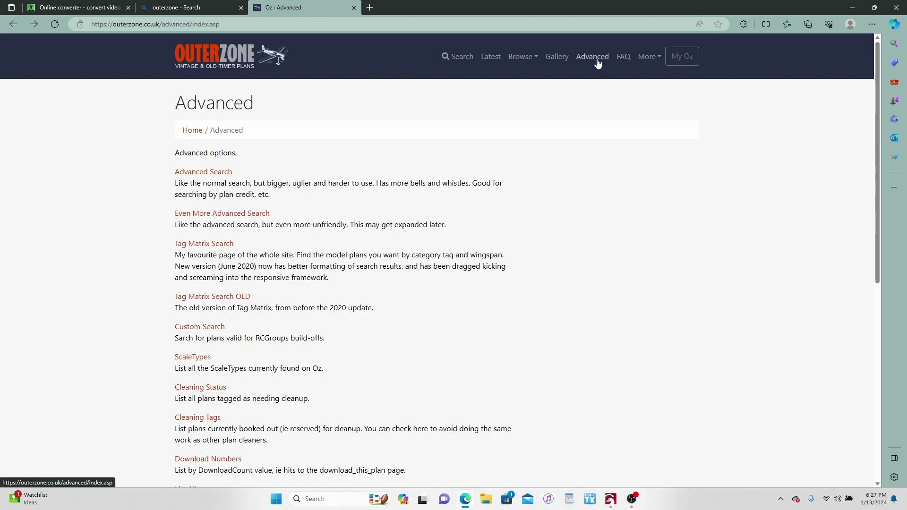
Scroll down the Outerzone Advanced page, then switch to the Online-Convert tab.
scroll(596, 201, "down", 7)
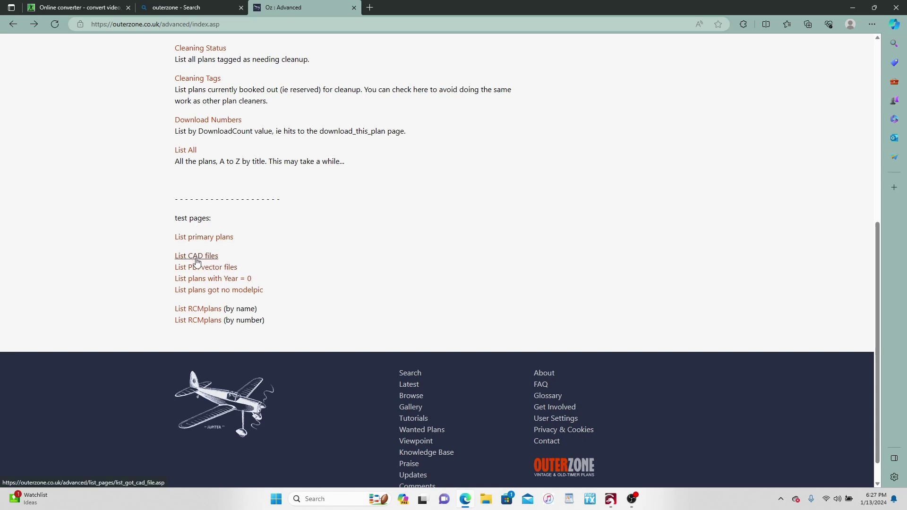
left_click(81, 8)
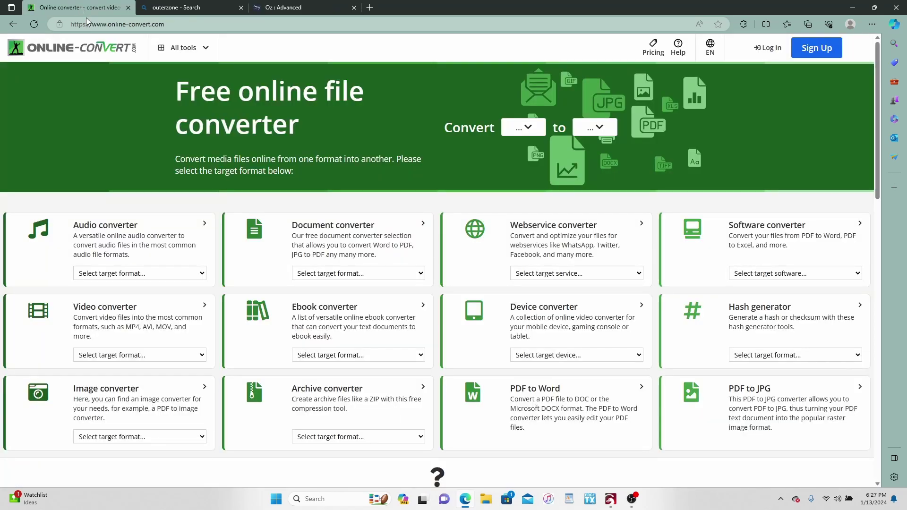
Set the converter to DWG source and DXF target, then dismiss the Google sign-in popup.
left_click(531, 129)
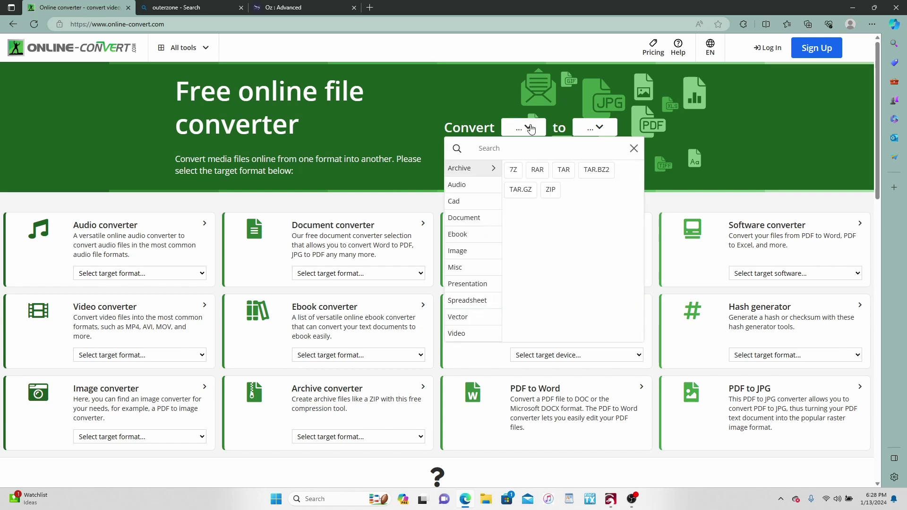
left_click(531, 155)
type("dwg")
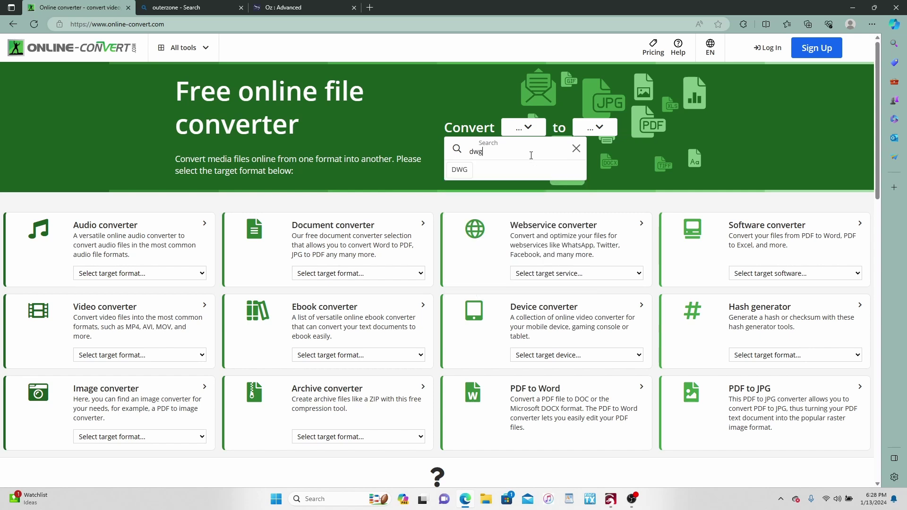
left_click(459, 169)
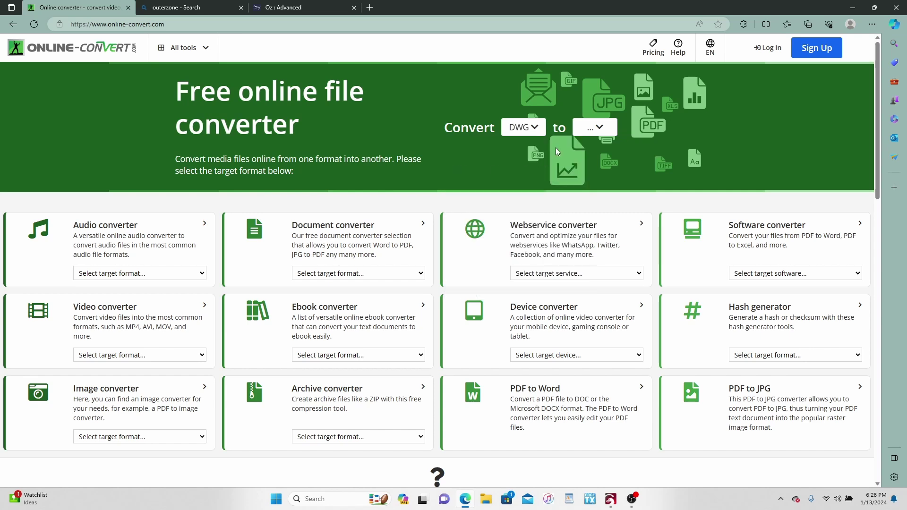
left_click(593, 127)
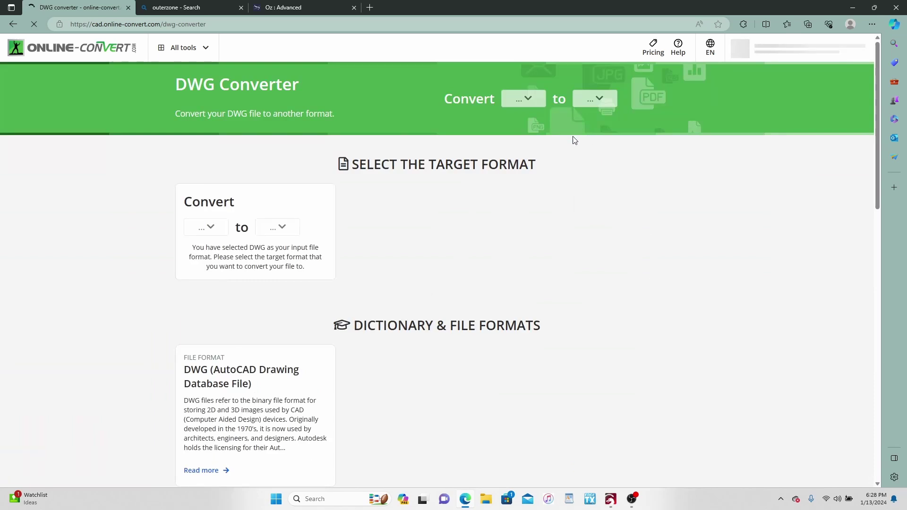
left_click(601, 105)
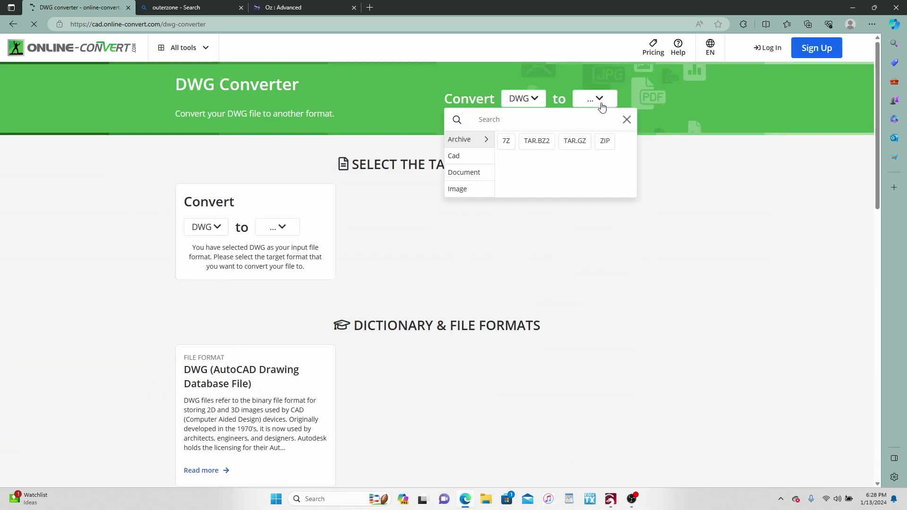
left_click(583, 124)
type("dxf")
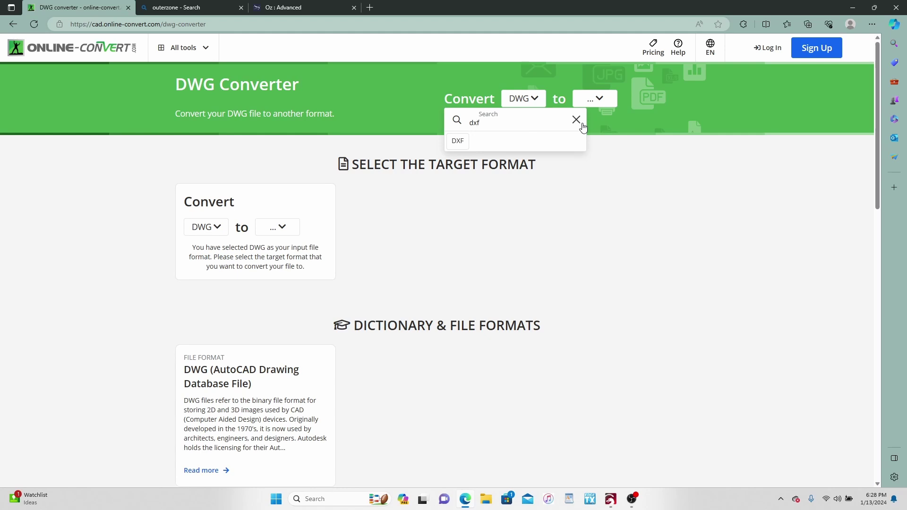
left_click(456, 142)
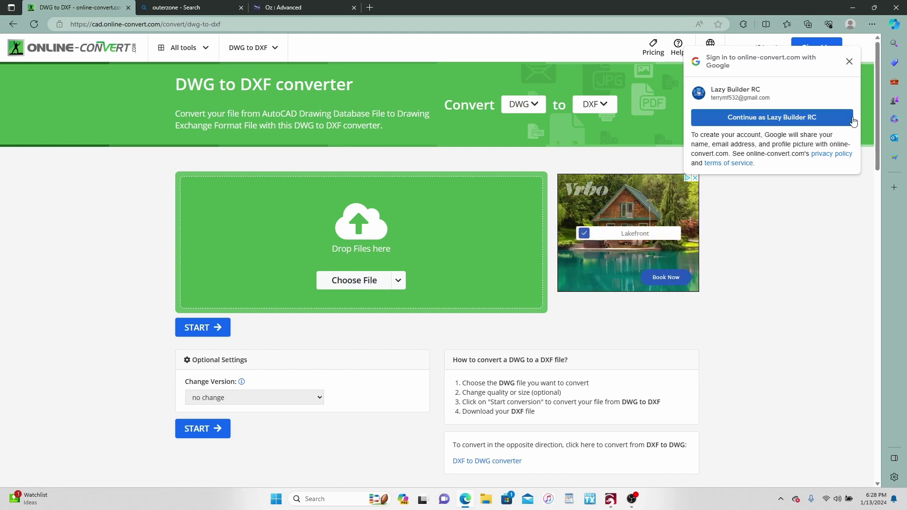
left_click(849, 62)
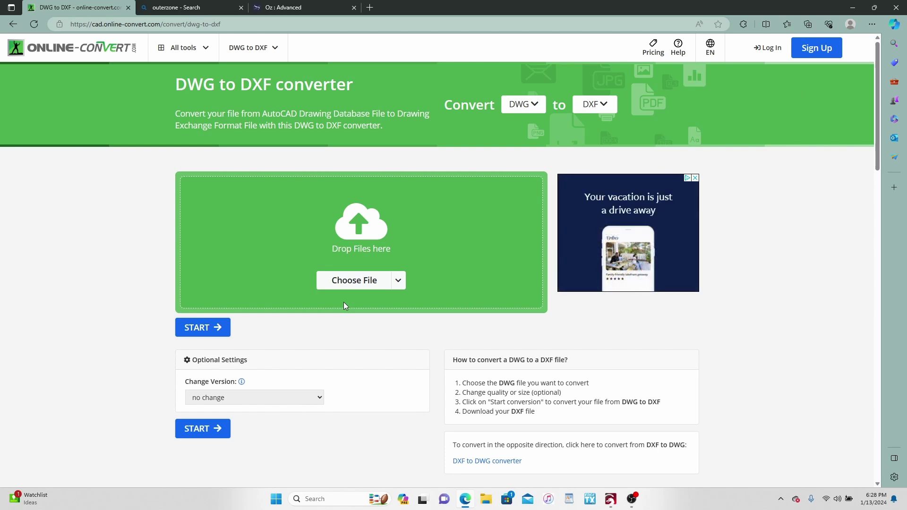
Go back to the Oz : Advanced tab and scroll to the top of the page.
left_click(329, 10)
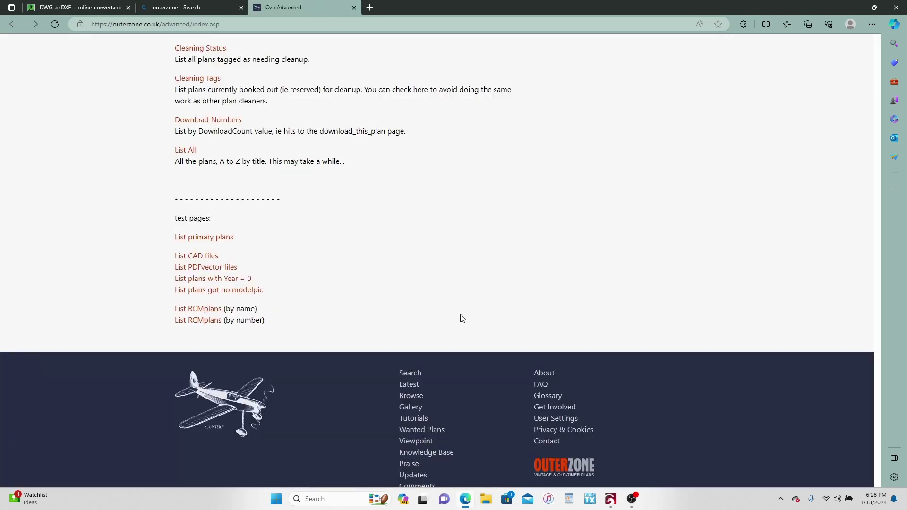
scroll(462, 318, "up", 5)
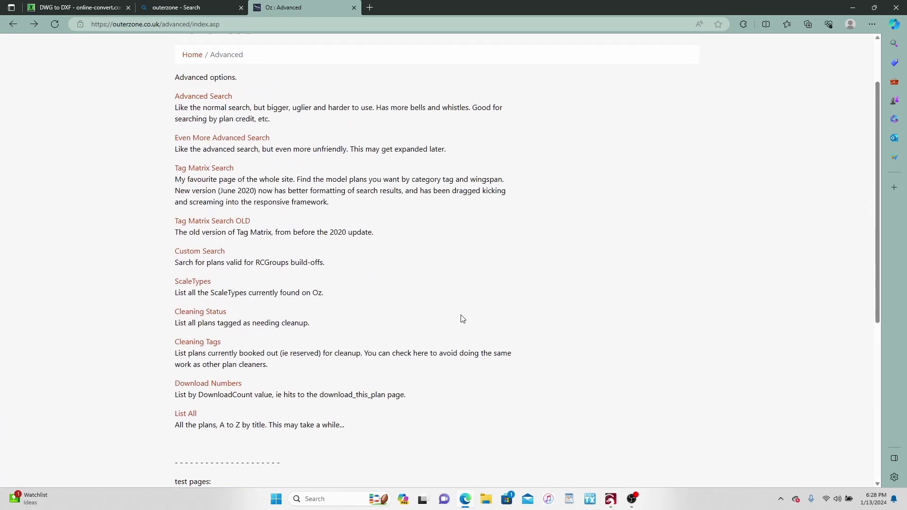
scroll(565, 331, "up", 2)
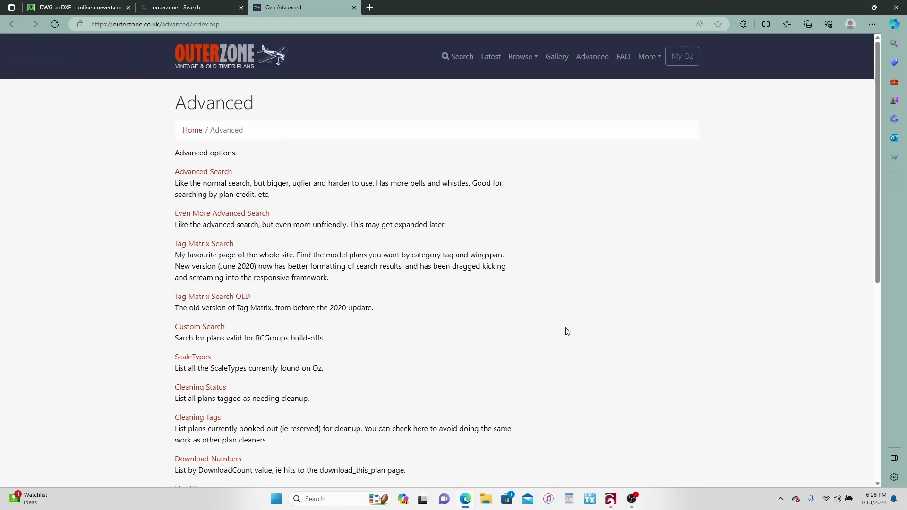